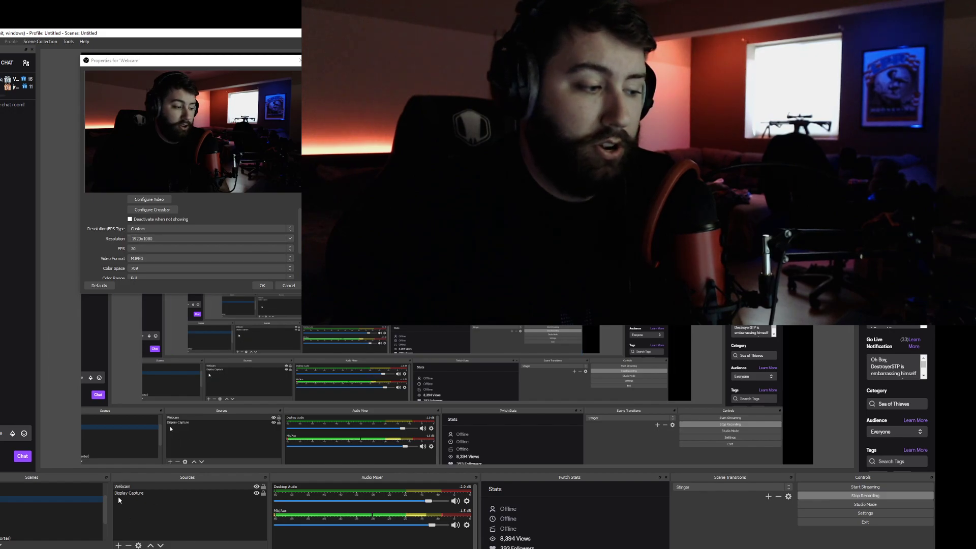
Cancel and reopen the Webcam properties, then drag the dialog to the top-left so it is fully visible
click(289, 286)
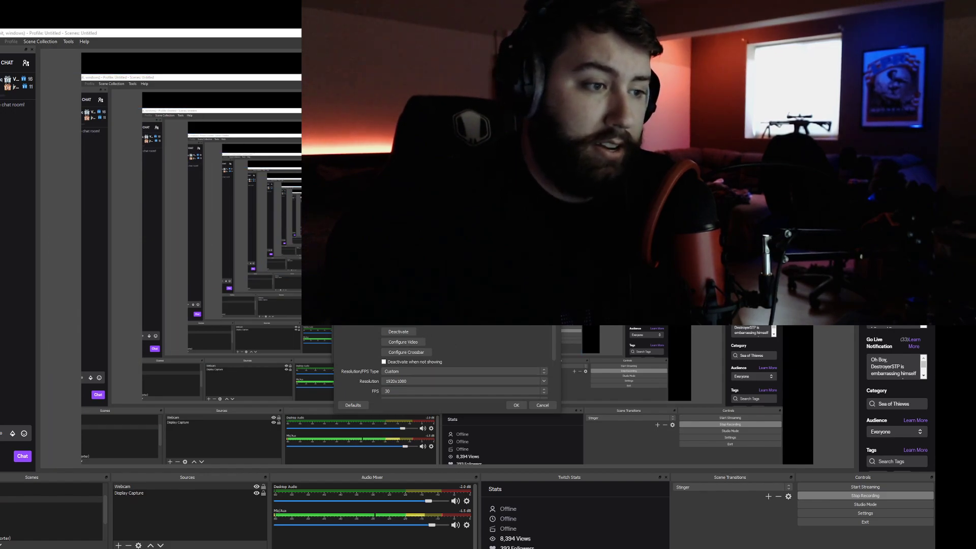
drag(521, 180, 265, 57)
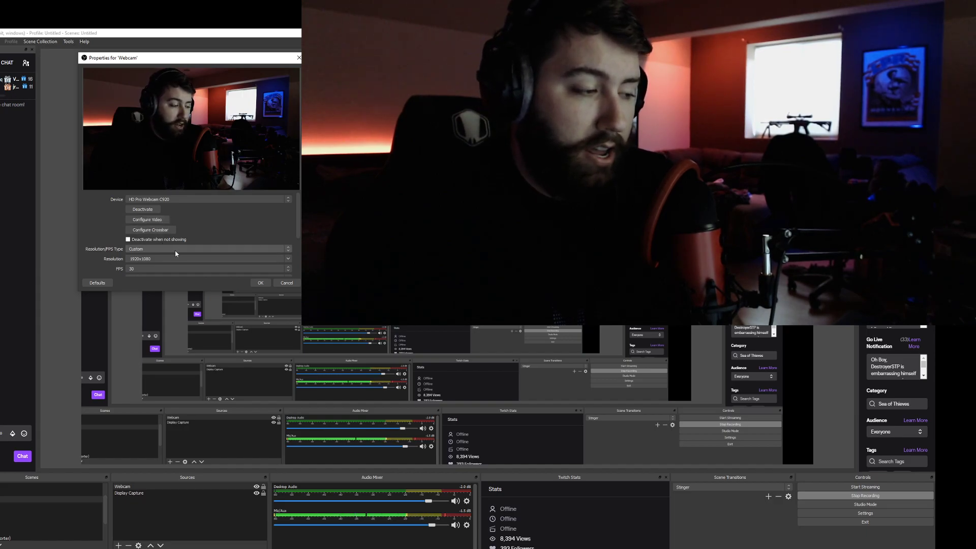
Set Resolution/FPS Type to Custom with 1920x1080 resolution and 30 FPS
scroll(174, 251, down, 1)
scroll(175, 252, down, 1)
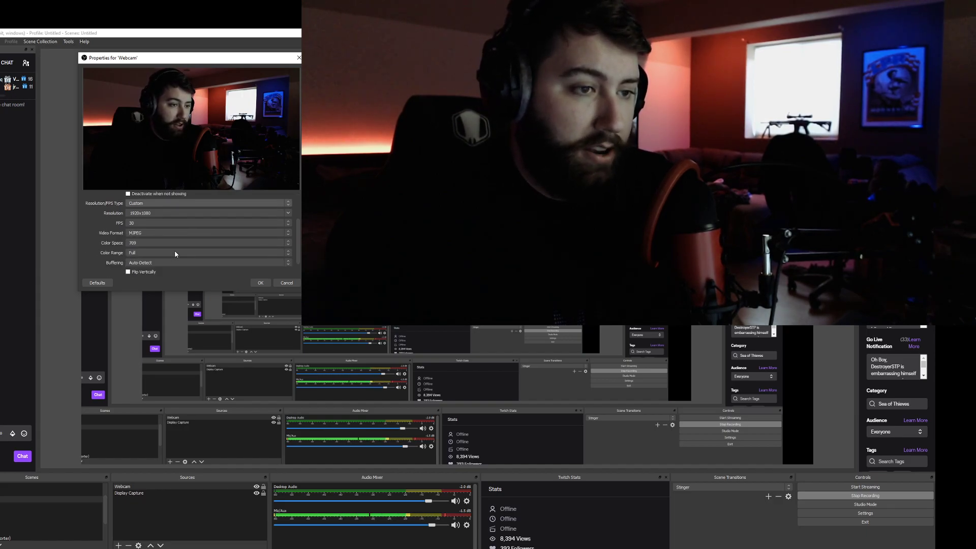
click(128, 204)
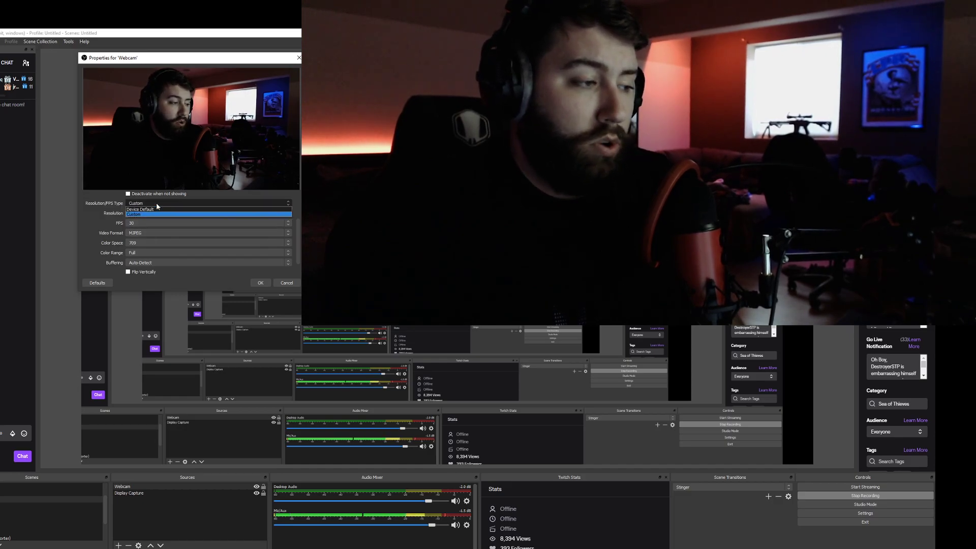
click(131, 216)
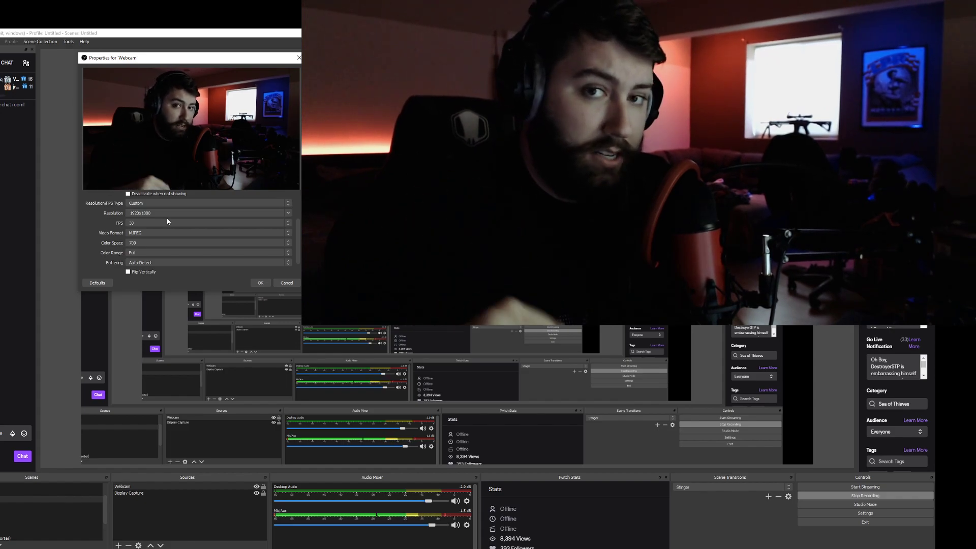
click(140, 222)
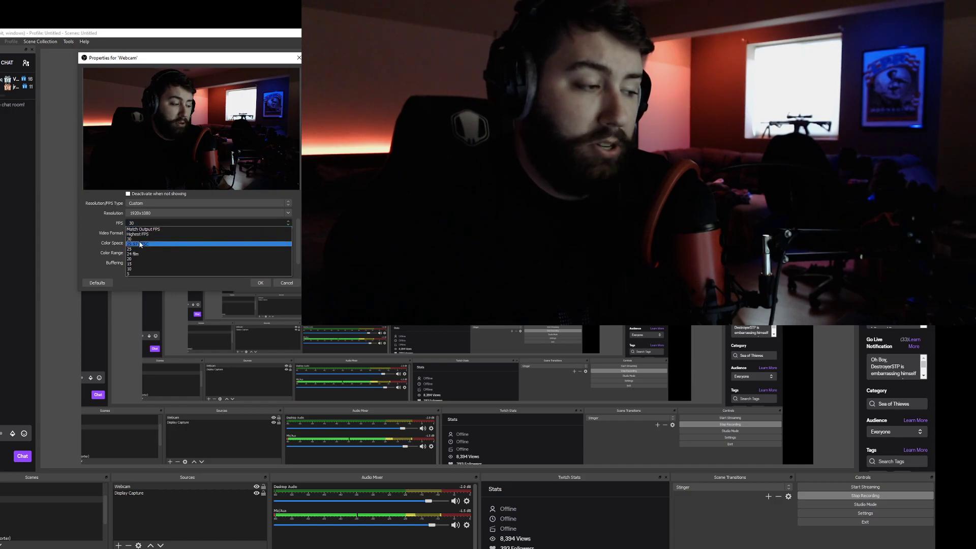
click(138, 239)
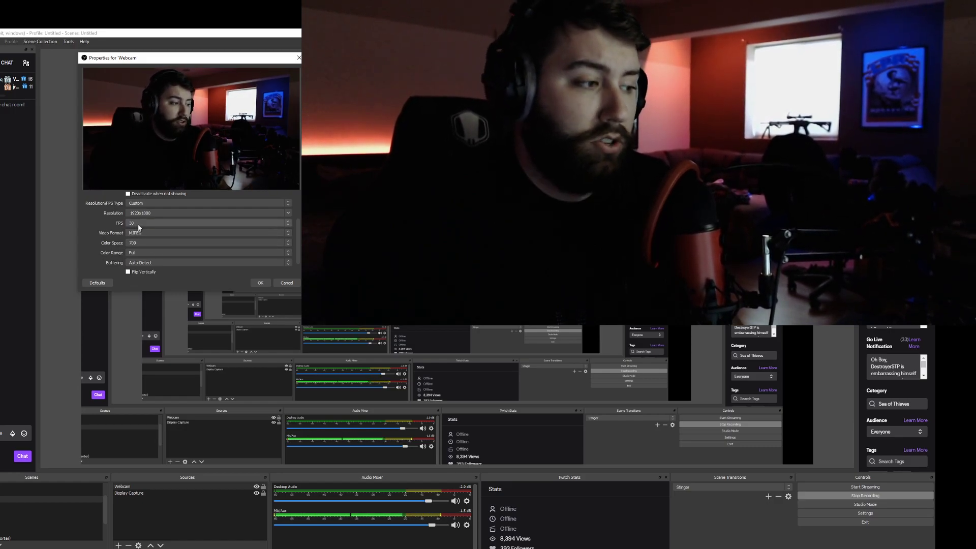
Keep the video format at MJPEG and the colour space at 709
click(157, 232)
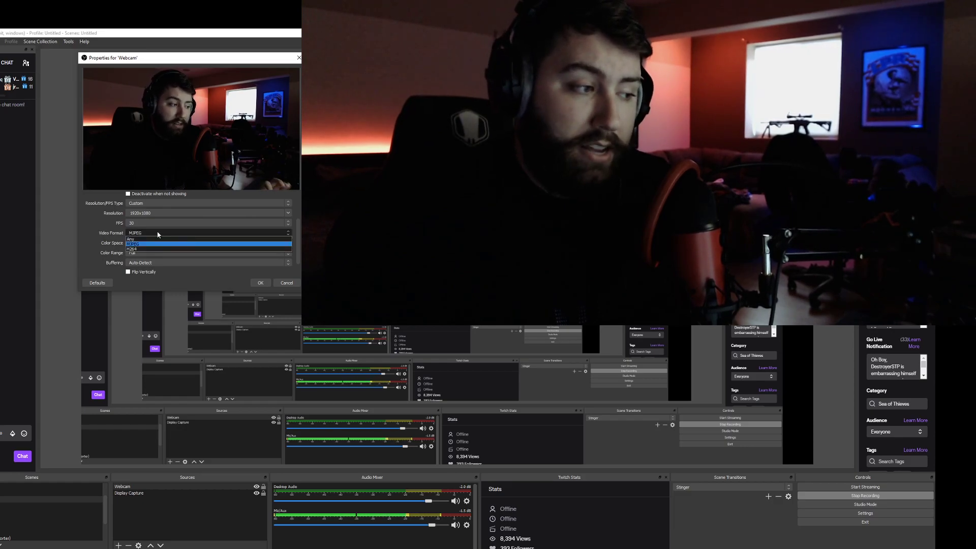
click(157, 234)
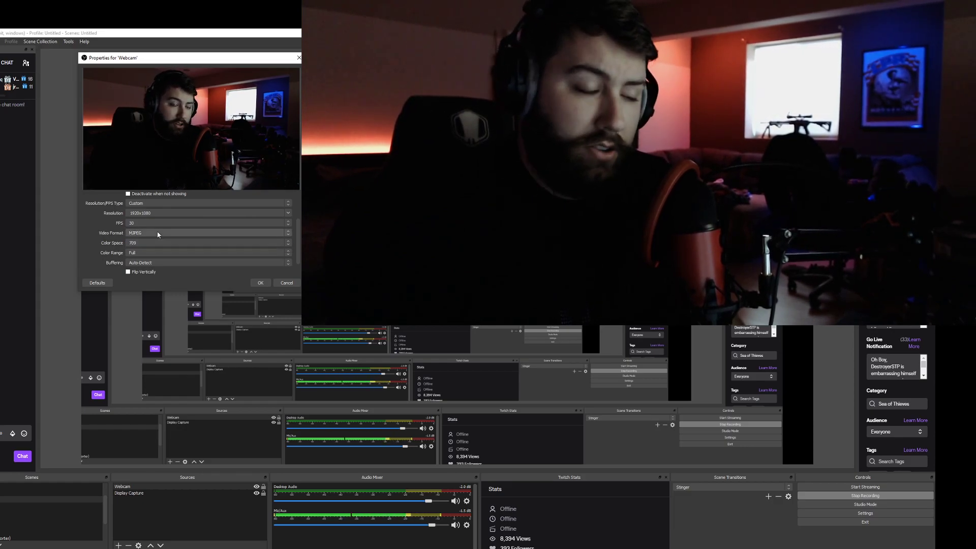
click(137, 241)
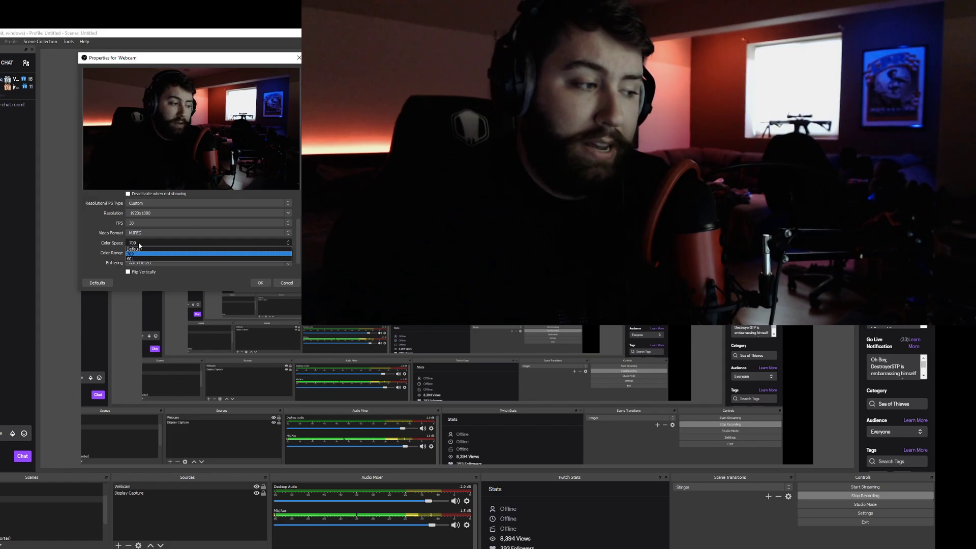
click(139, 244)
Try Default and Partial colour range before settling on Full, and leave Flip Vertically off
click(135, 253)
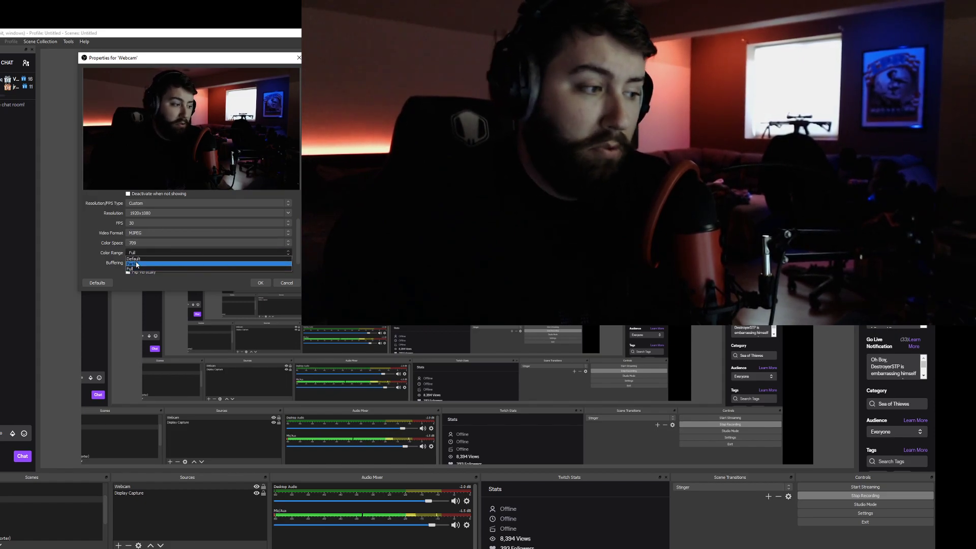
click(136, 259)
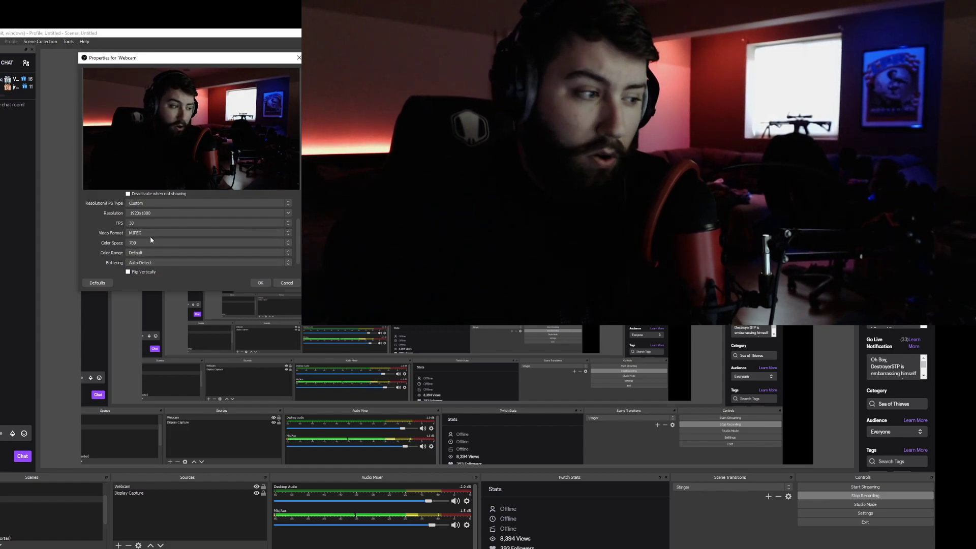
click(142, 252)
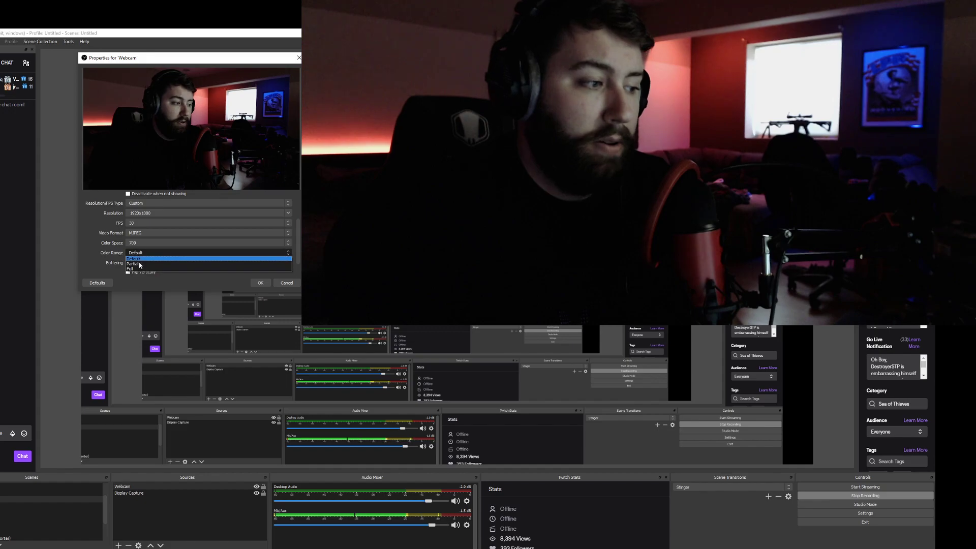
click(139, 264)
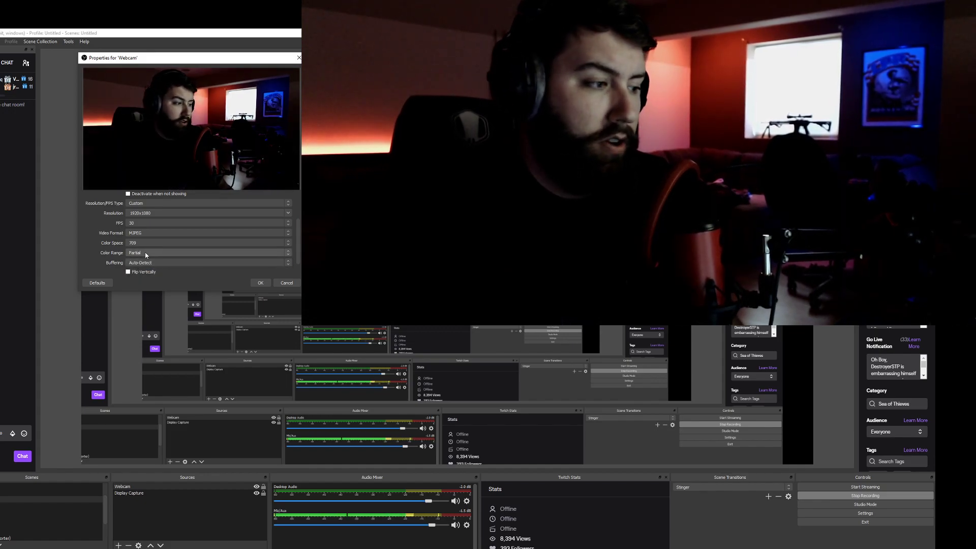
click(145, 254)
click(135, 271)
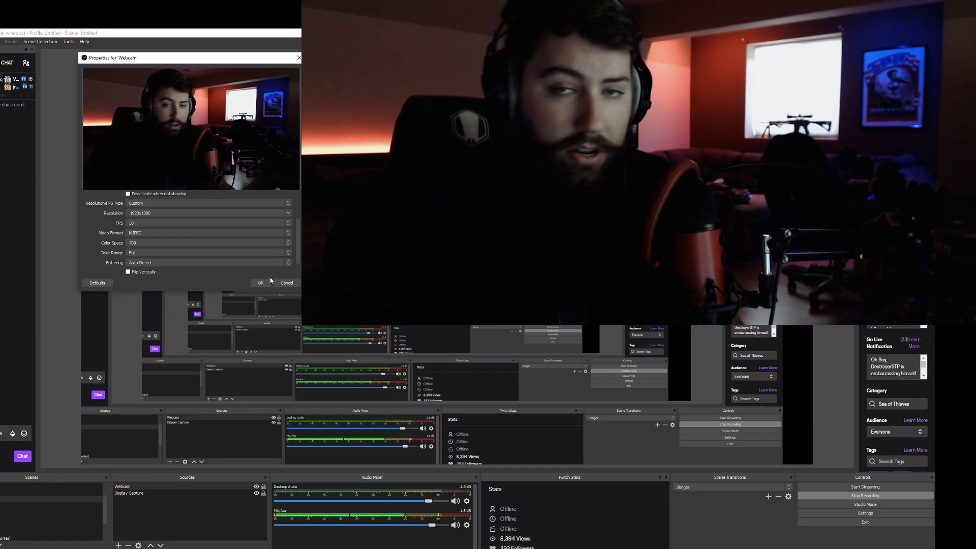
click(128, 273)
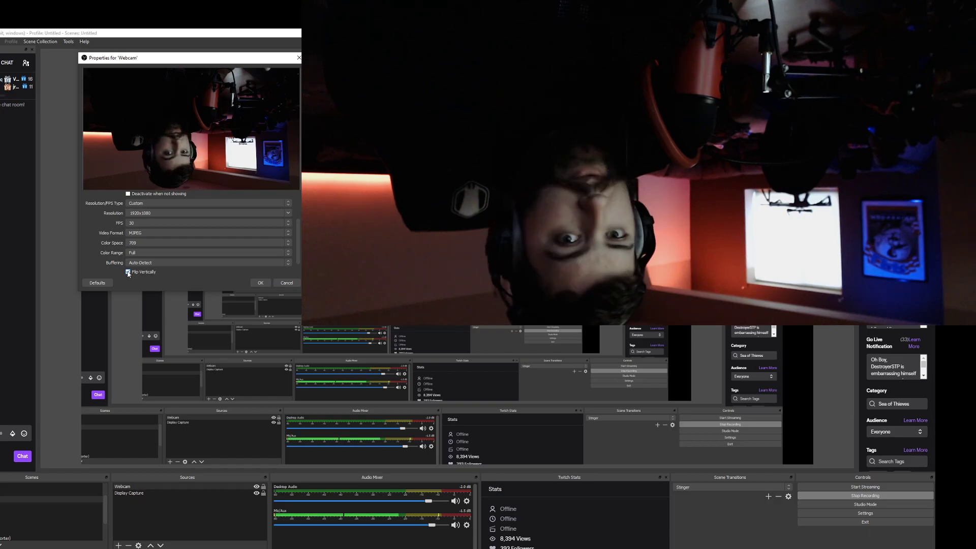
click(128, 273)
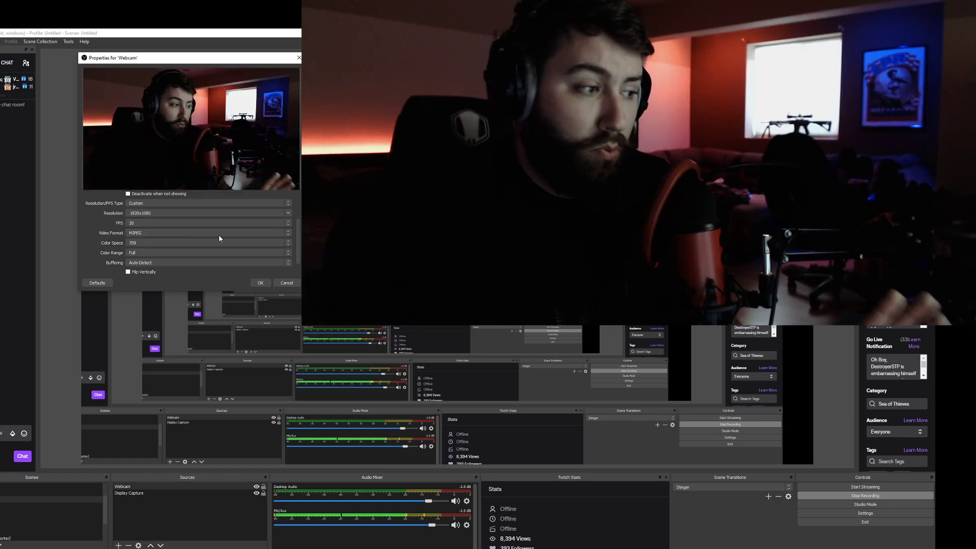
Scroll up and open Configure Video to show the Video Proc Amp adjustments
scroll(190, 244, up, 2)
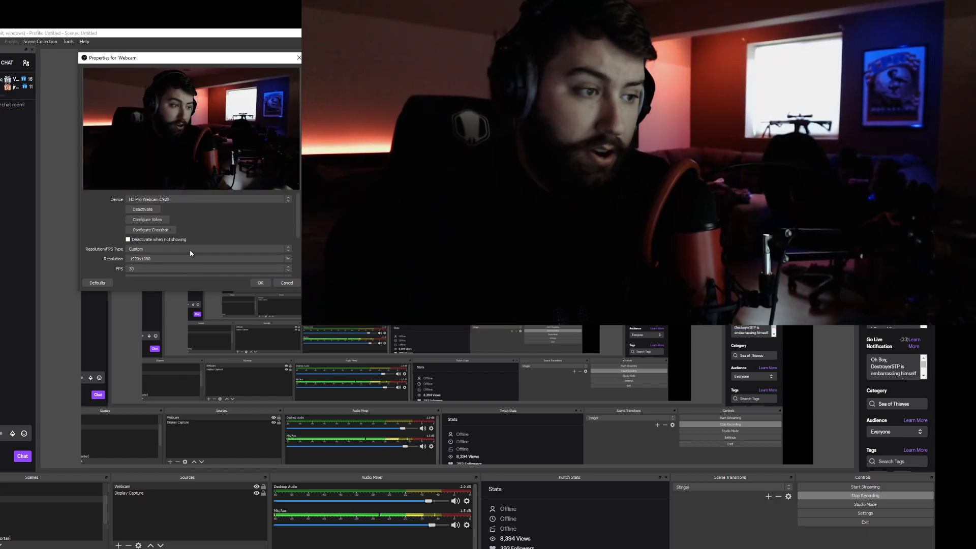
click(151, 221)
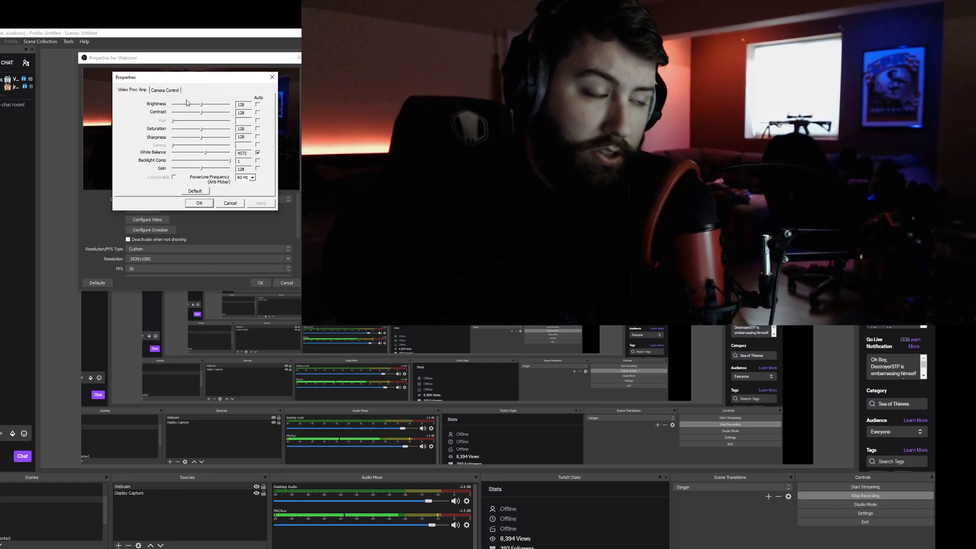
Show Camera Control and test the Zoom slider, ending at 100 with Low Light Compensation off
click(165, 90)
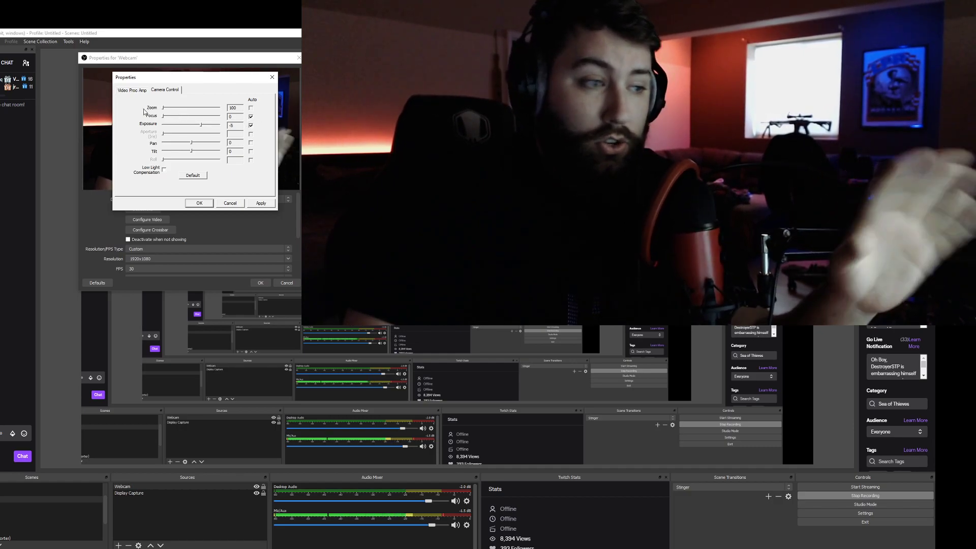
drag(163, 108, 203, 108)
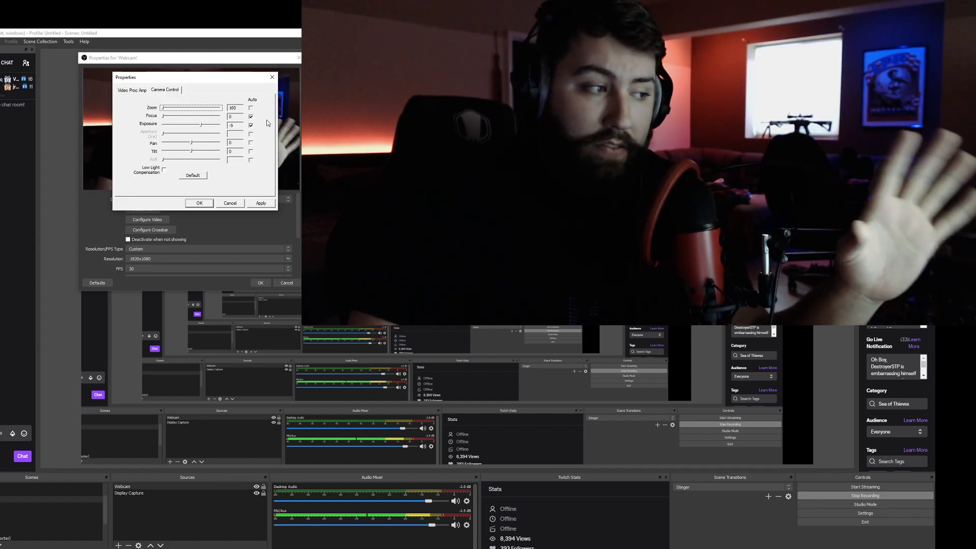
Back on Video Proc Amp, drag the Gain slider fully left to 0
click(138, 91)
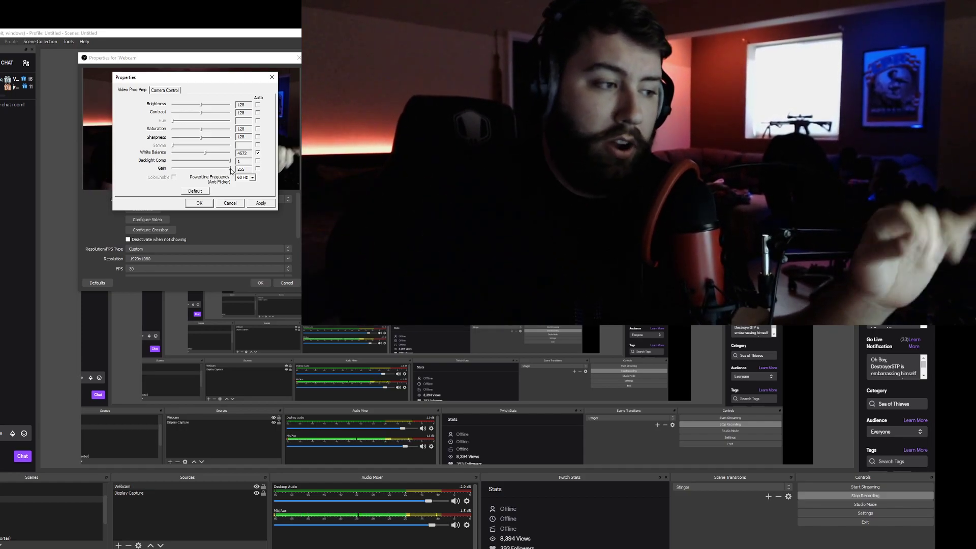
drag(230, 169, 124, 171)
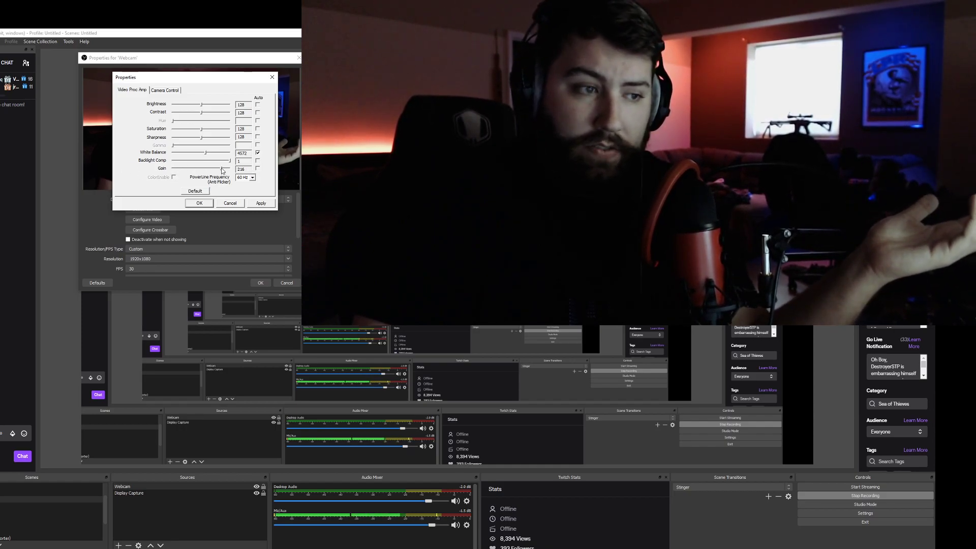
drag(222, 168, 132, 176)
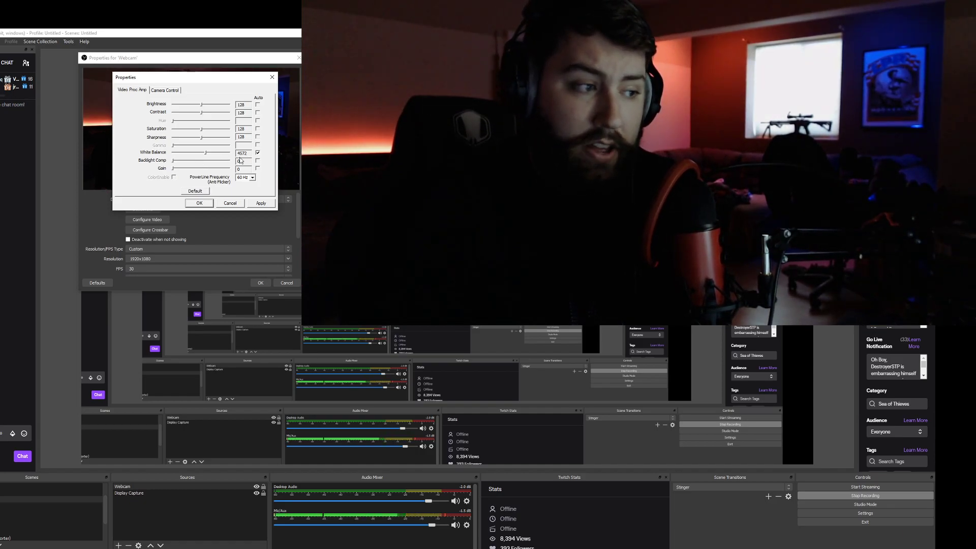
drag(173, 161, 179, 161)
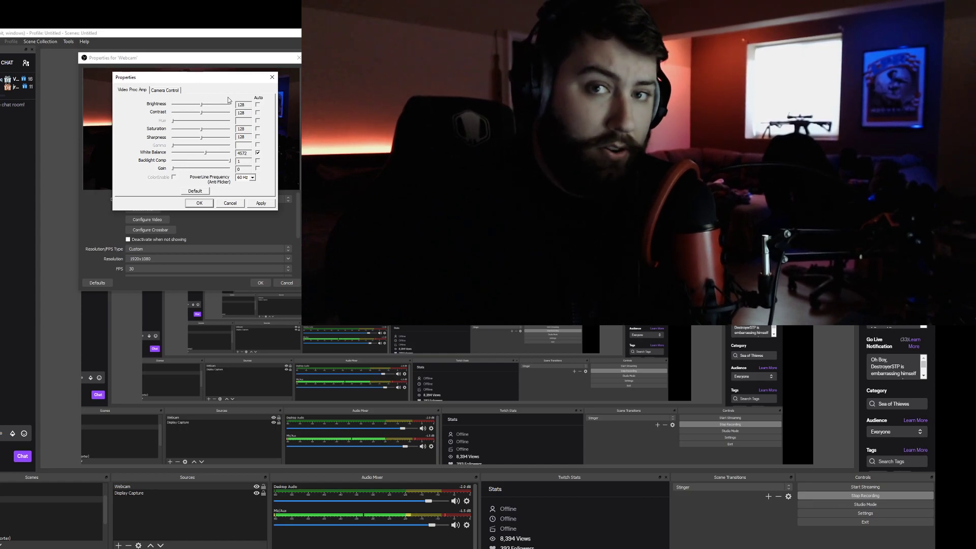
Set Backlight Comp to 0, brightness to 141 and contrast to 170
click(180, 162)
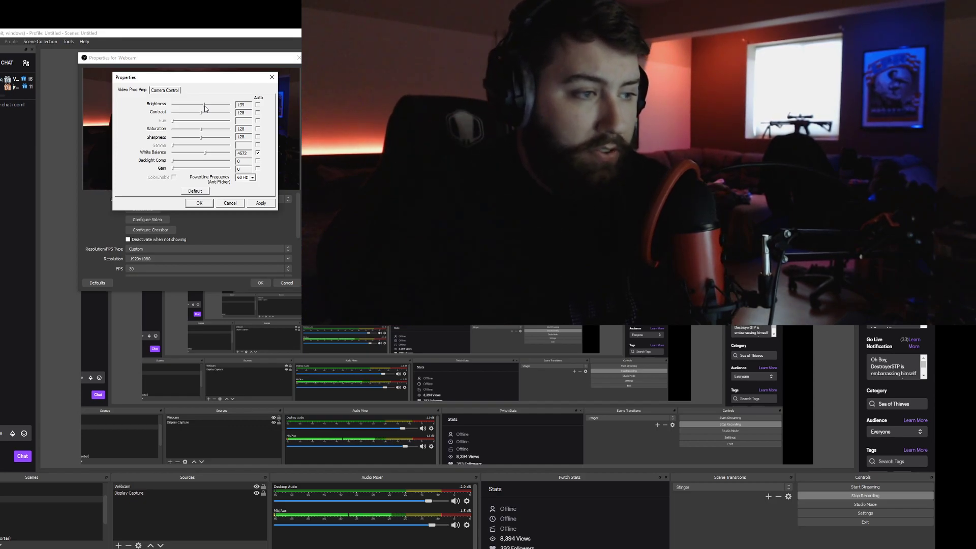
drag(205, 108, 206, 108)
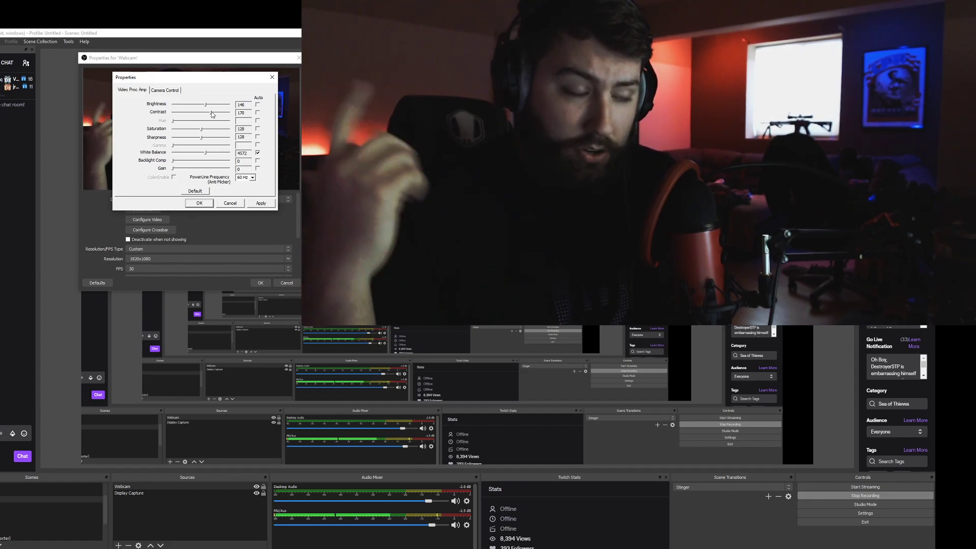
click(187, 105)
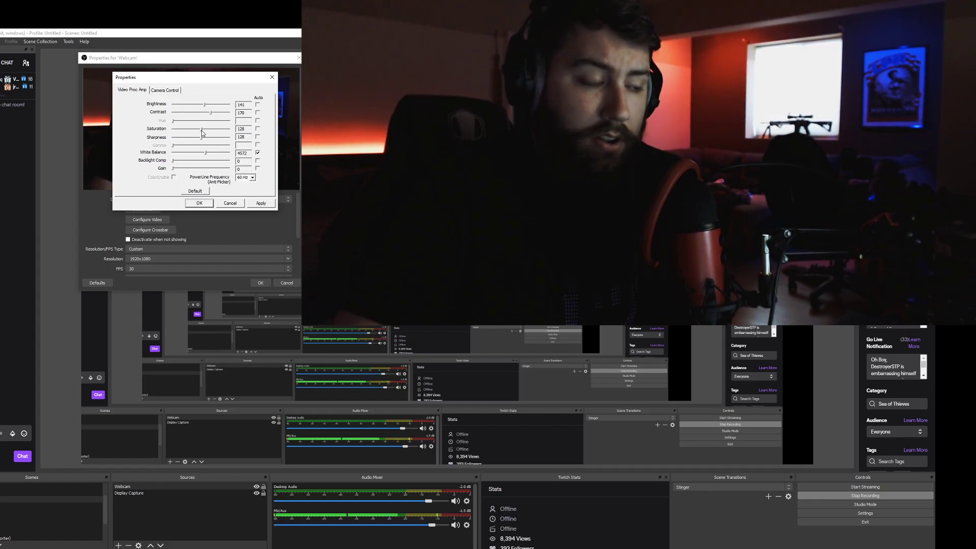
Preview saturation at zero and at maximum, then settle it at 182
drag(202, 132, 148, 133)
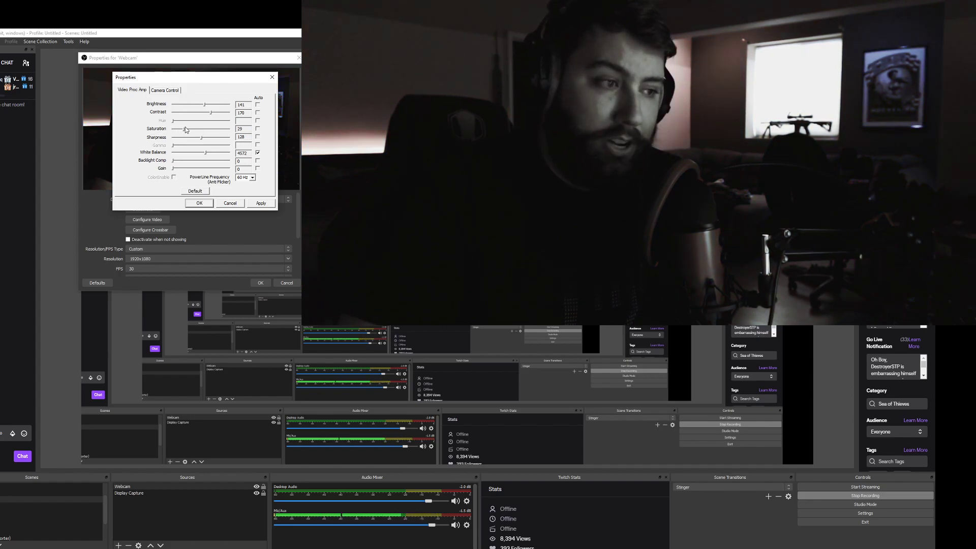
drag(186, 129, 270, 132)
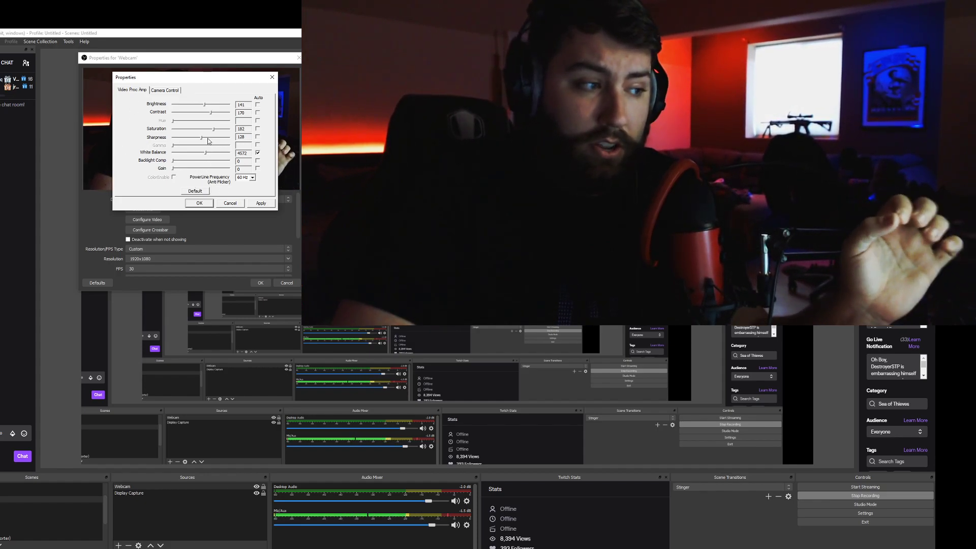
Push sharpness to maximum, then bring it down to 216 with drags and the Left arrow key
drag(202, 138, 281, 138)
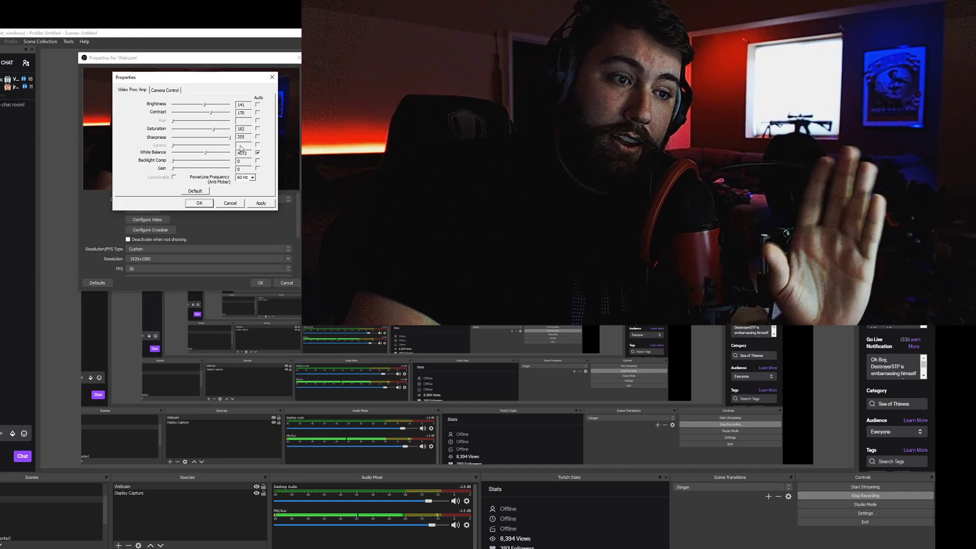
drag(229, 137, 220, 137)
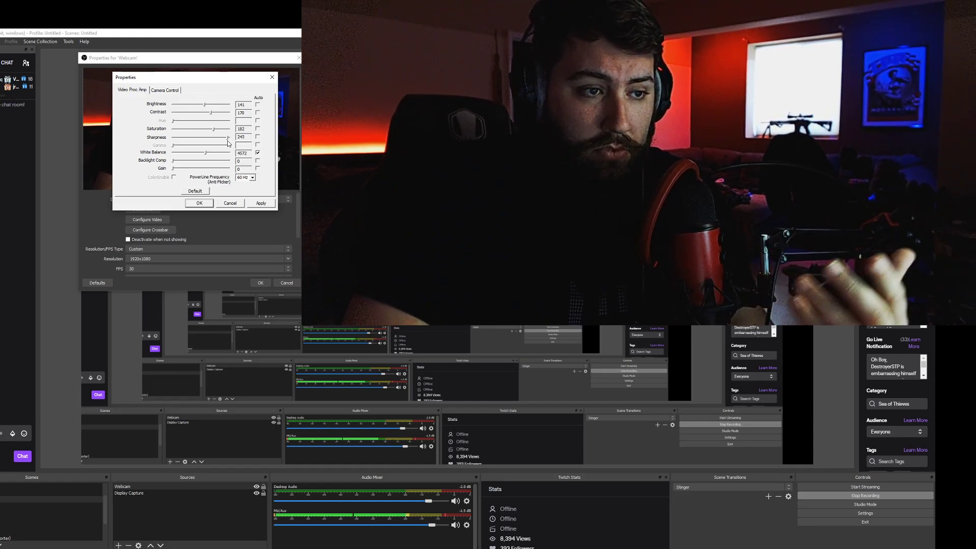
drag(229, 143, 227, 143)
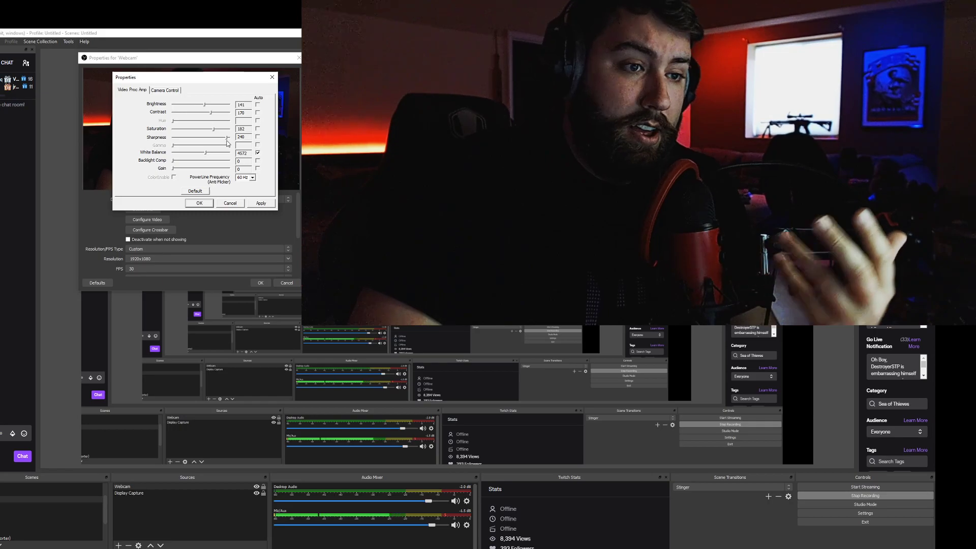
key(Left)
key(Left)
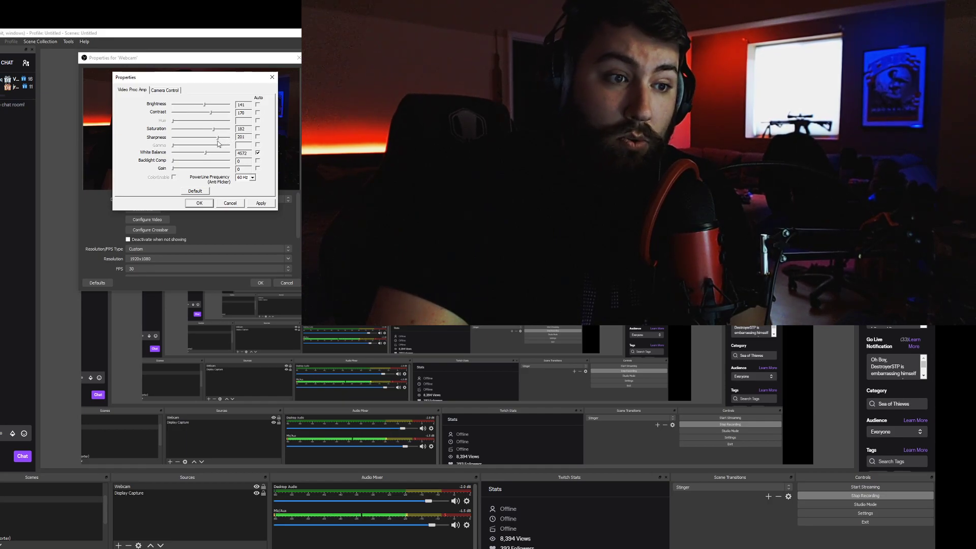
drag(218, 143, 215, 146)
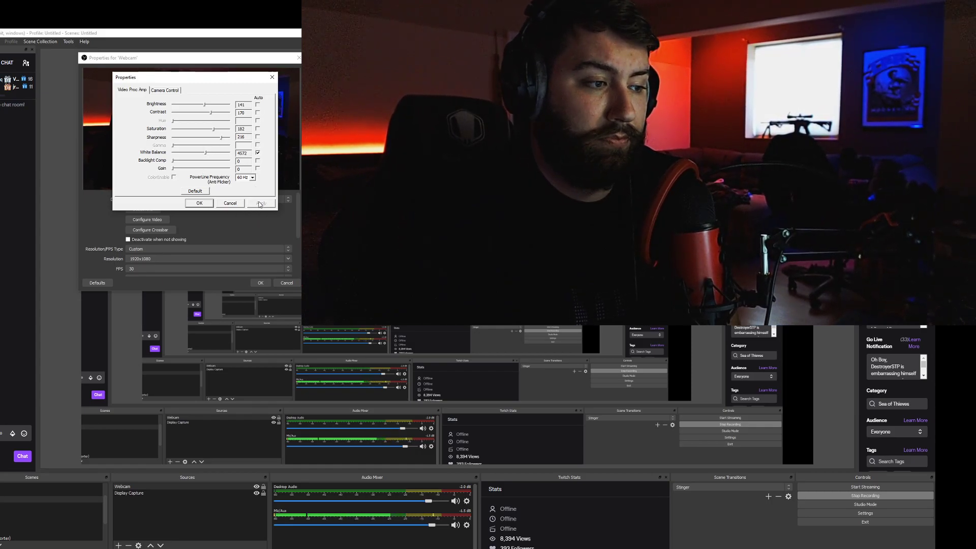
Accept the Video Proc Amp adjustments with OK, then close the Webcam properties with OK
click(195, 203)
click(260, 282)
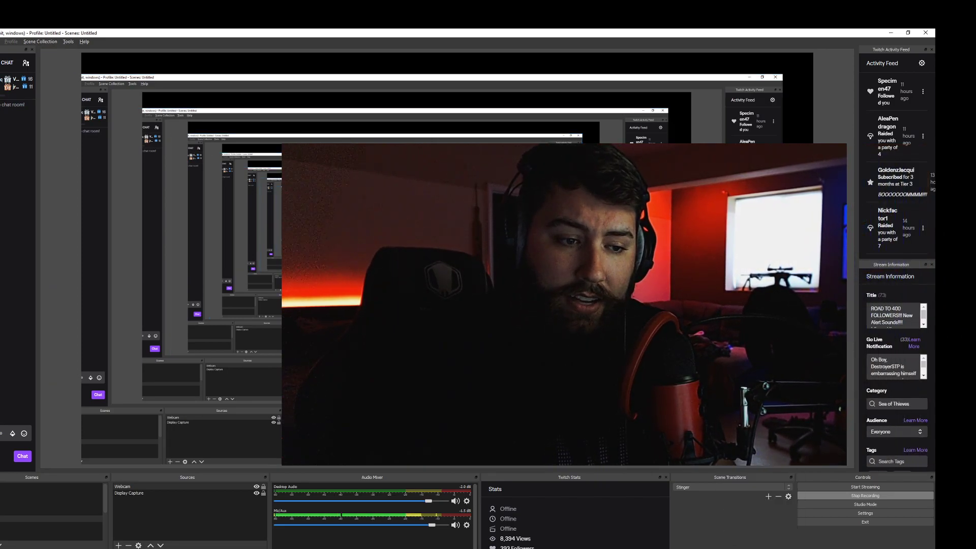
Select the Display Capture source in the preview to show the stream layout with the tuned webcam
click(168, 254)
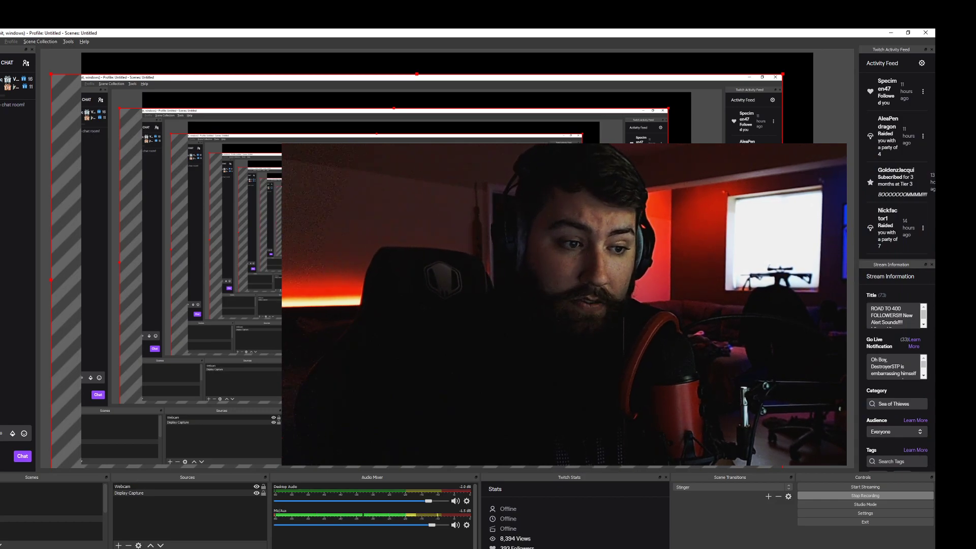